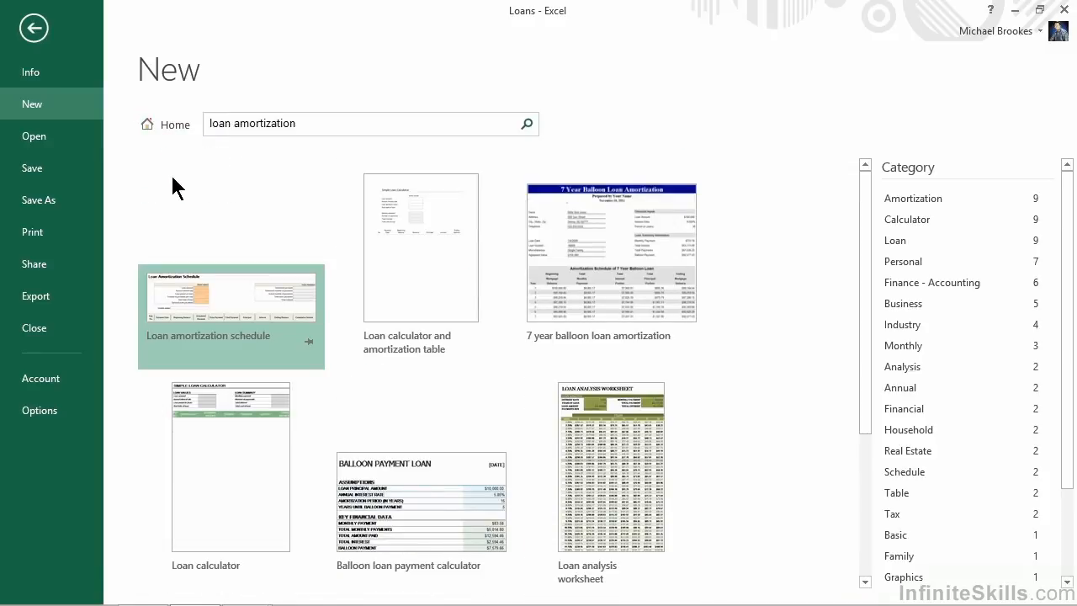
# Create a workbook from the Loan amortization schedule template
pyautogui.click(215, 322)
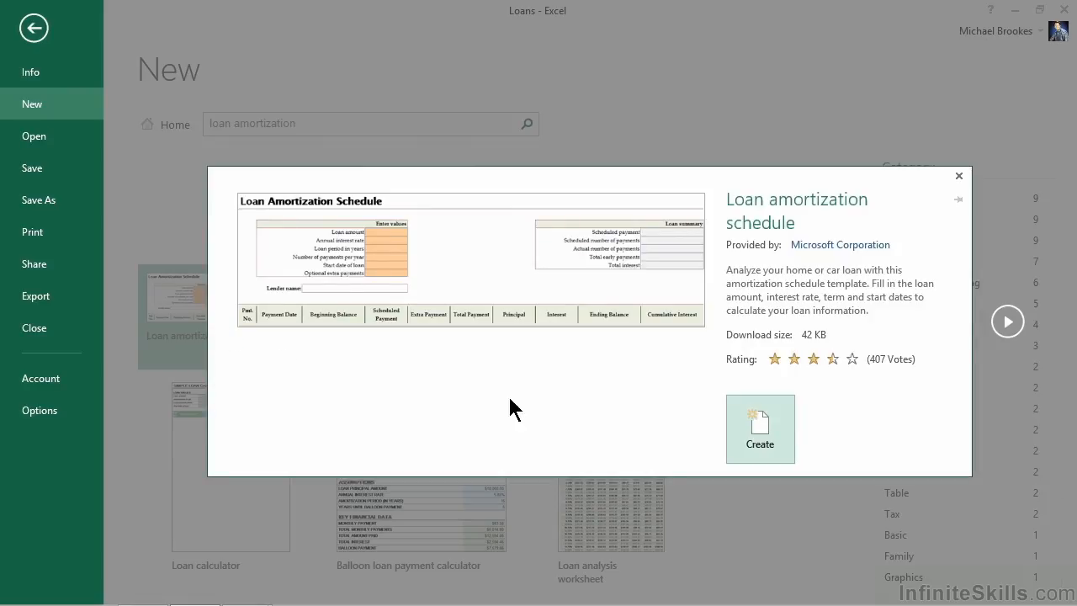
pyautogui.click(750, 428)
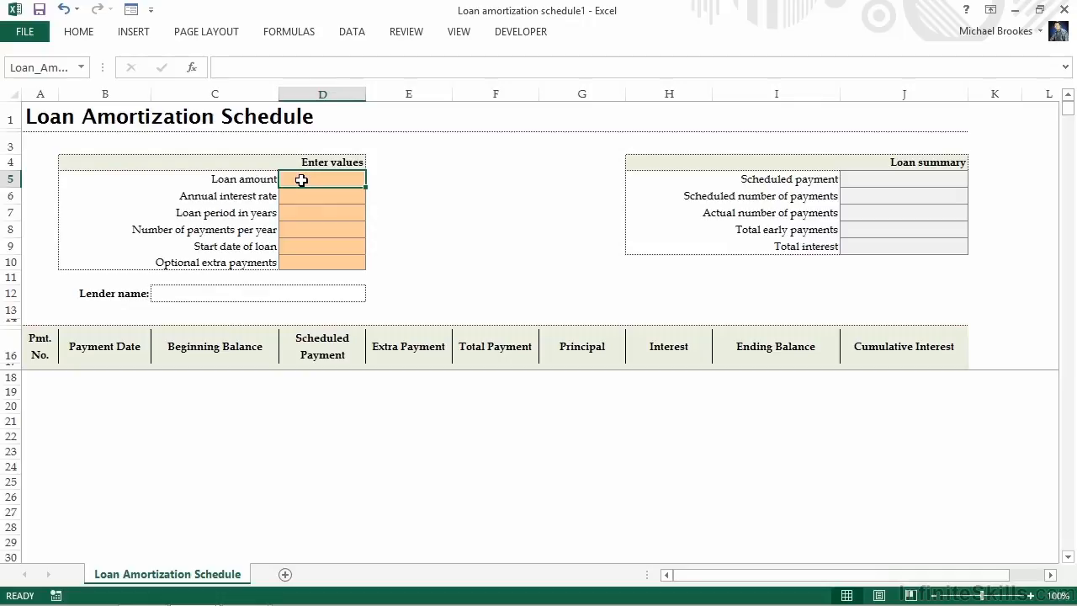
# Enter a loan amount of 45500, an annual interest rate of .034 and a loan period of 5 years
pyautogui.write('45500')
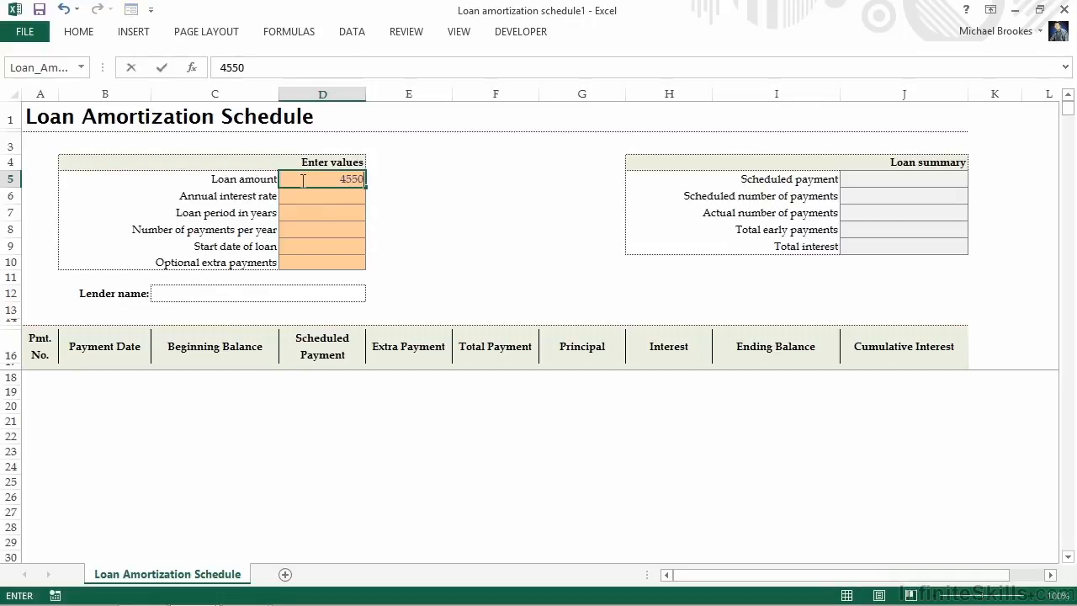
pyautogui.press('Return')
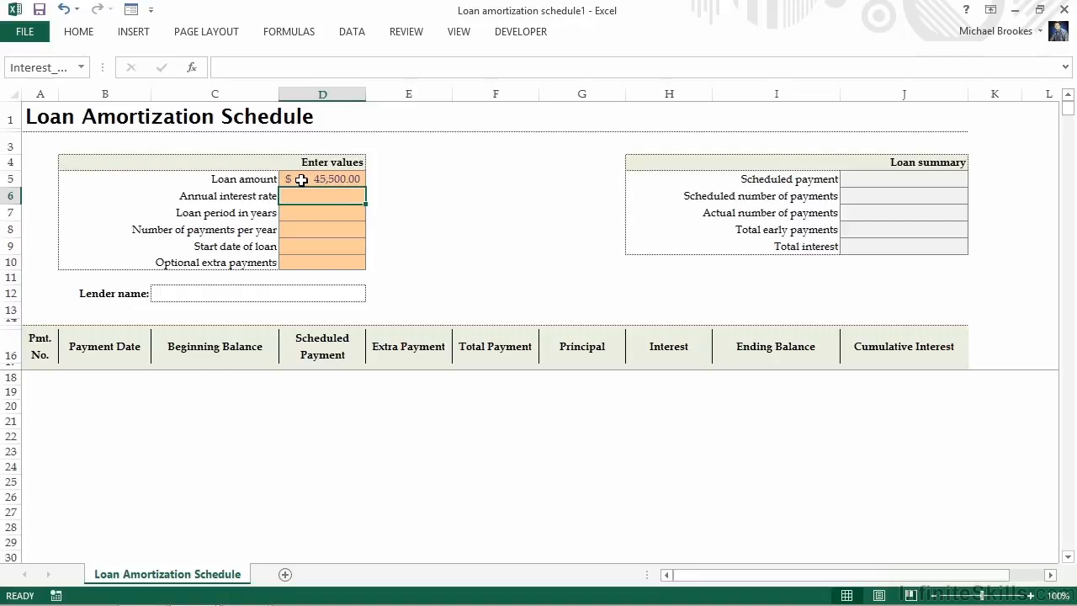
pyautogui.write('.034')
pyautogui.press('Return')
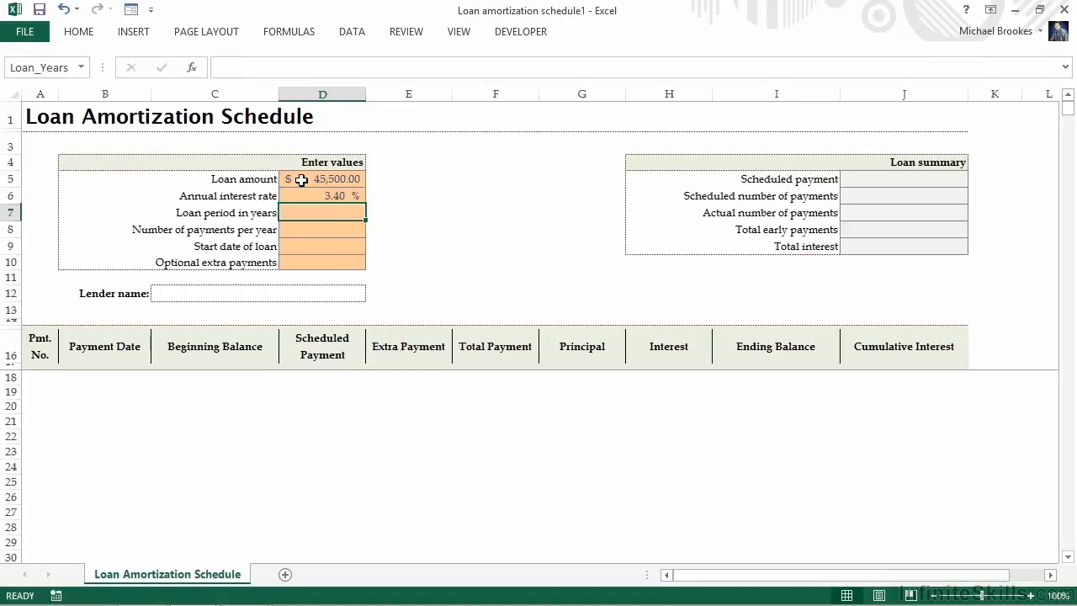
pyautogui.write('5')
pyautogui.press('Return')
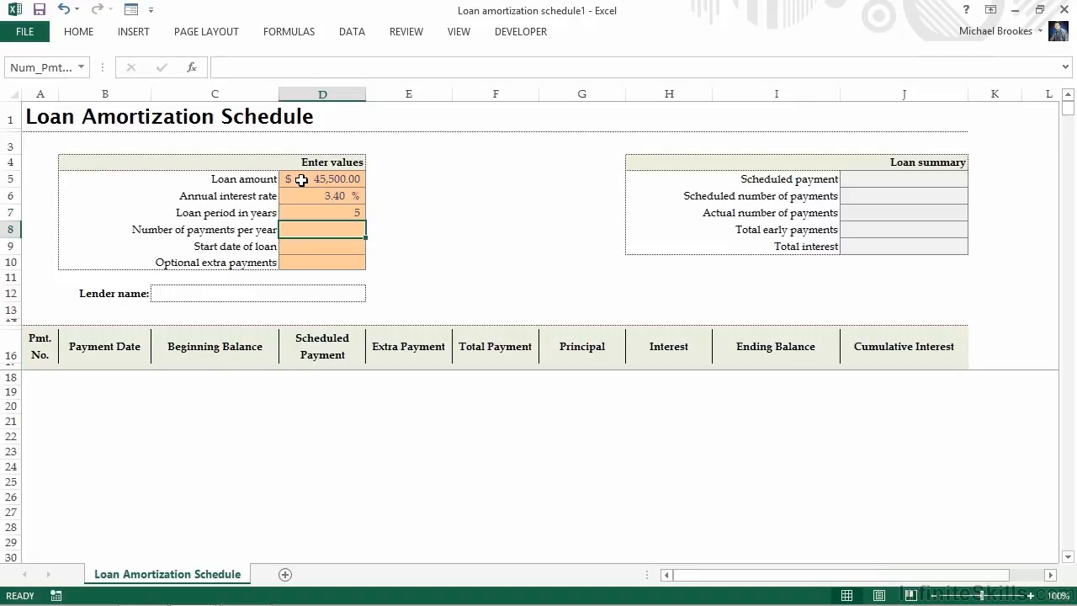
# Set the number of payments per year to 12 and the loan's start date to 6/1/2014
pyautogui.write('12')
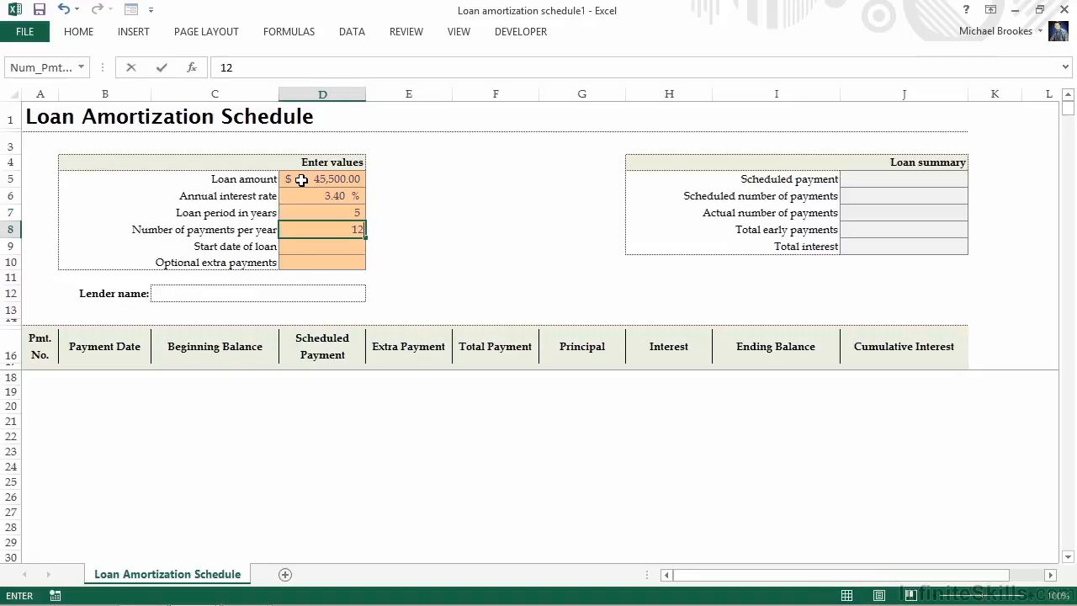
pyautogui.press('Return')
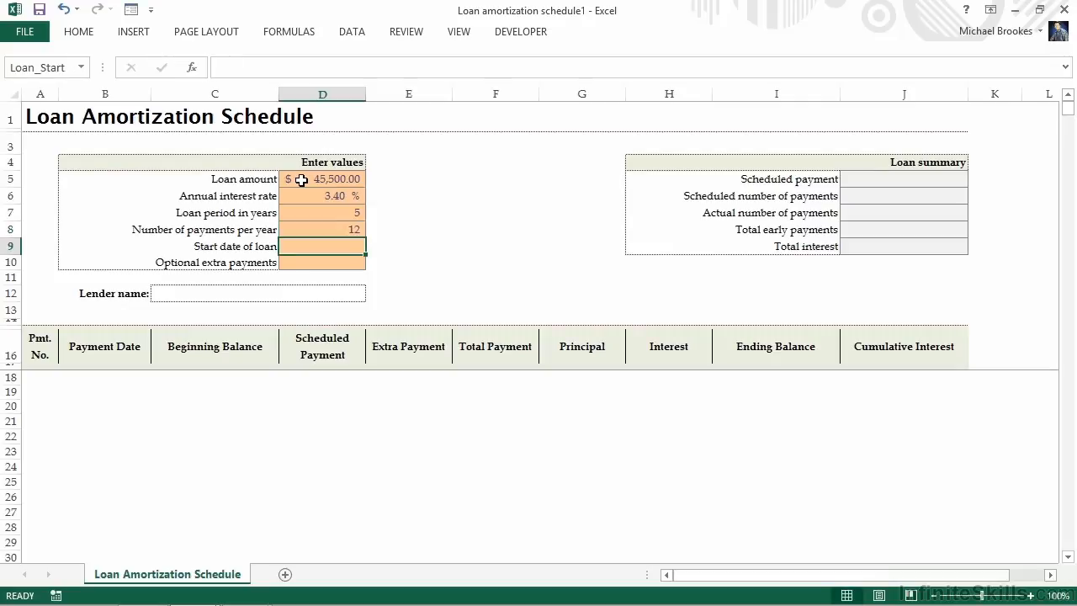
pyautogui.write('6/1/2014')
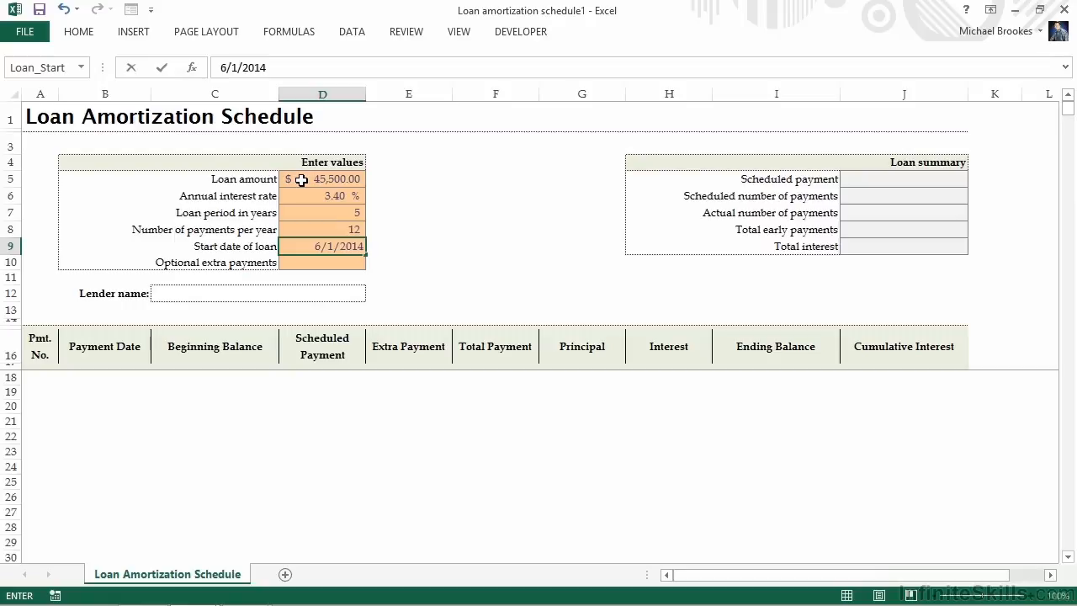
pyautogui.press('Return')
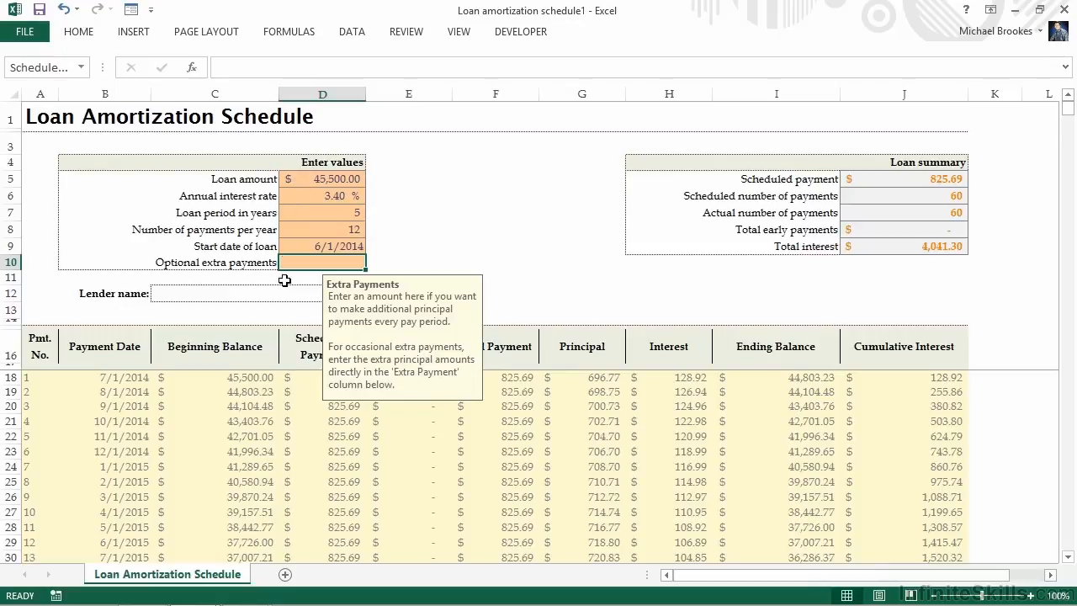
pyautogui.scroll(-4, 283, 322)
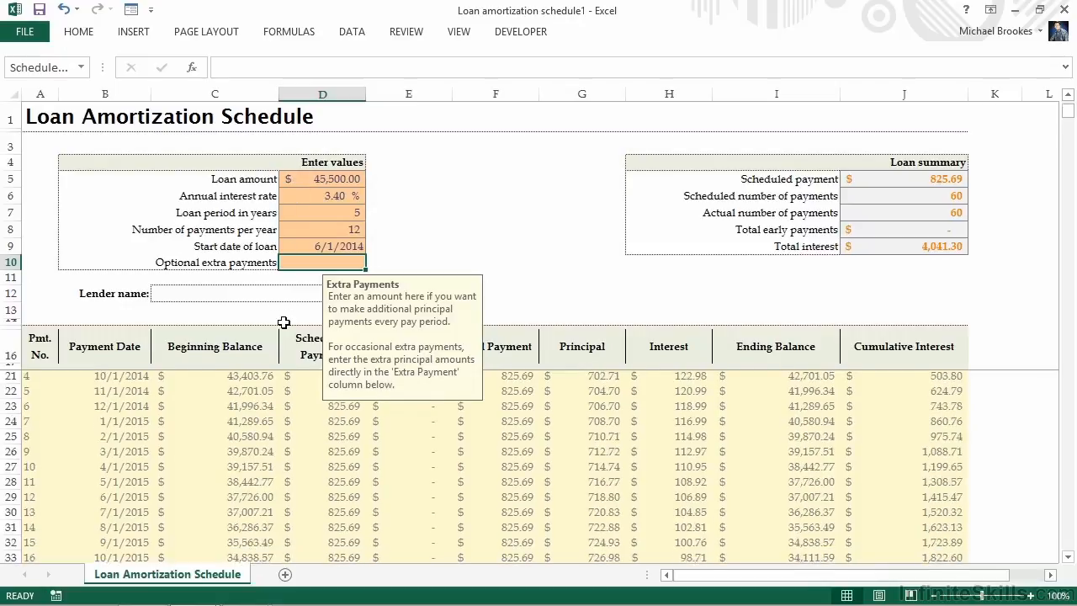
pyautogui.scroll(1, 283, 322)
pyautogui.scroll(3, 283, 322)
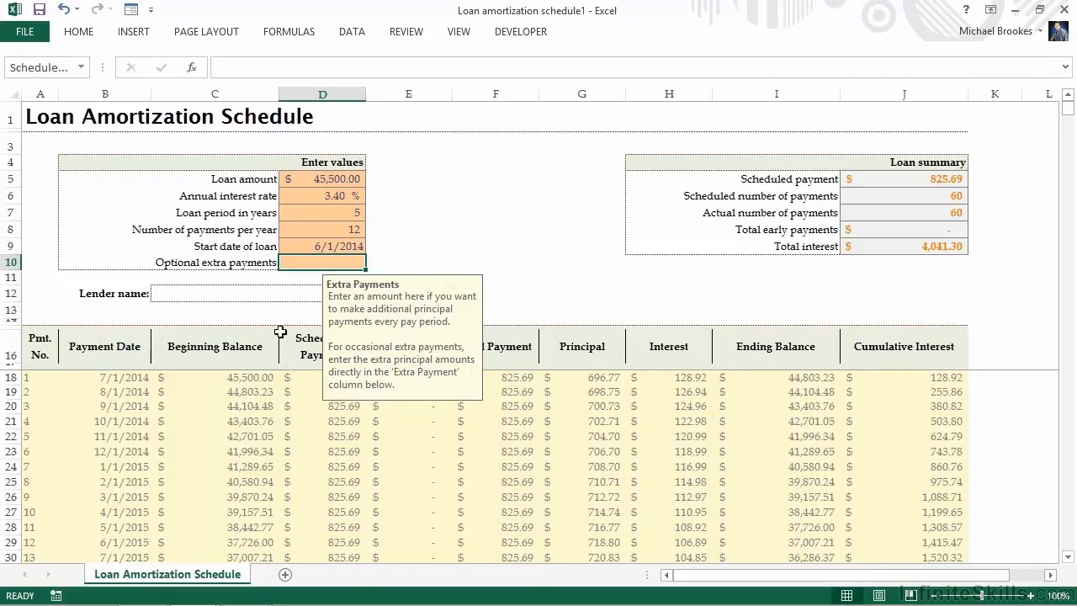
pyautogui.click(315, 248)
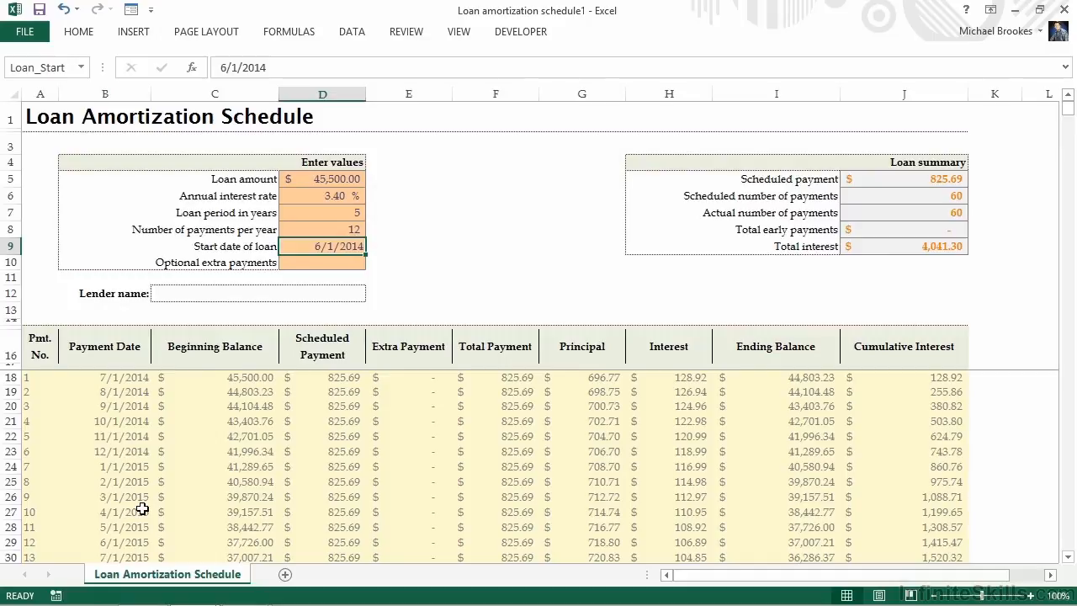
# Move the Loan Amortization Schedule sheet to the end of the Loans.xlsx workbook
pyautogui.rightClick(147, 578)
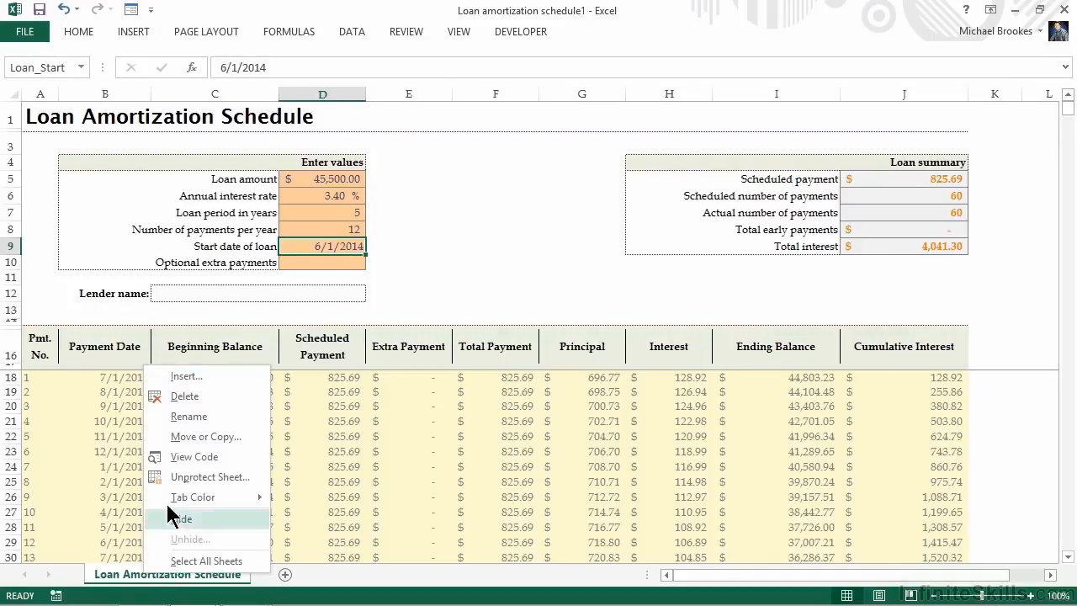
pyautogui.click(187, 437)
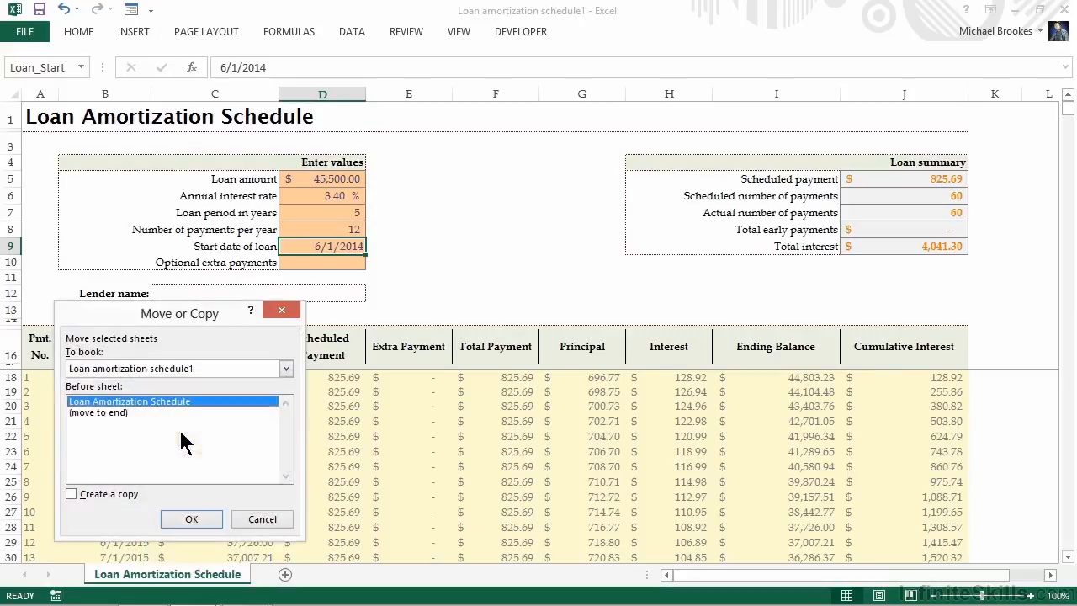
pyautogui.click(286, 368)
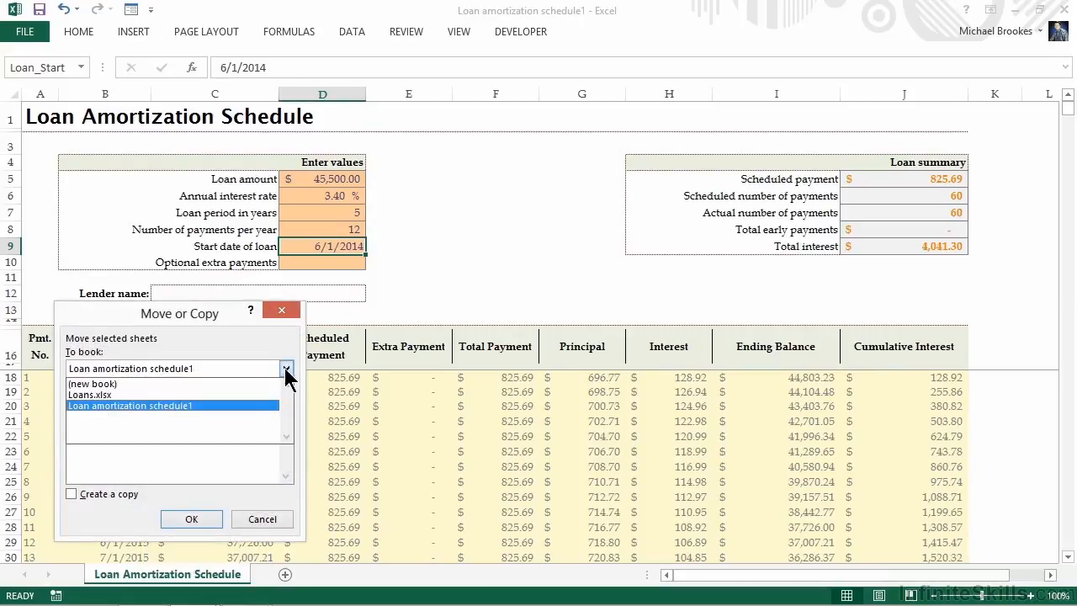
pyautogui.click(153, 390)
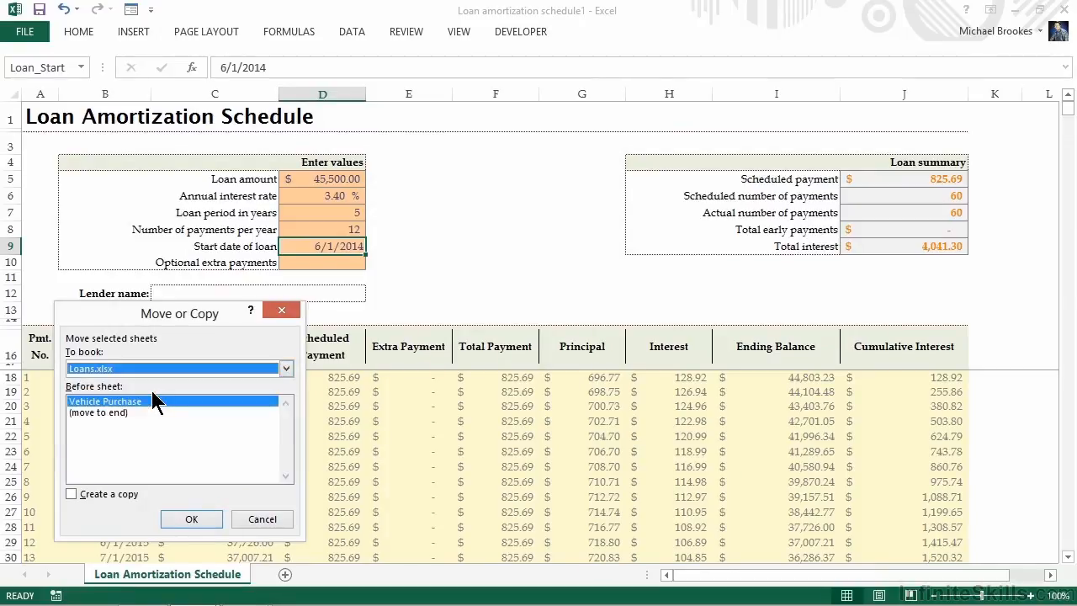
pyautogui.click(111, 412)
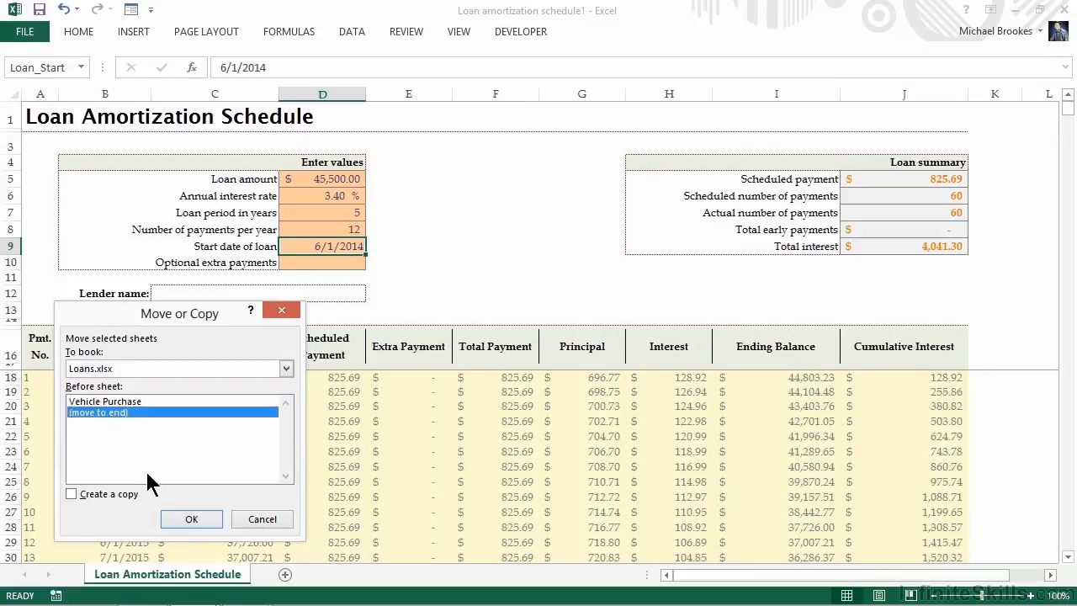
pyautogui.click(188, 519)
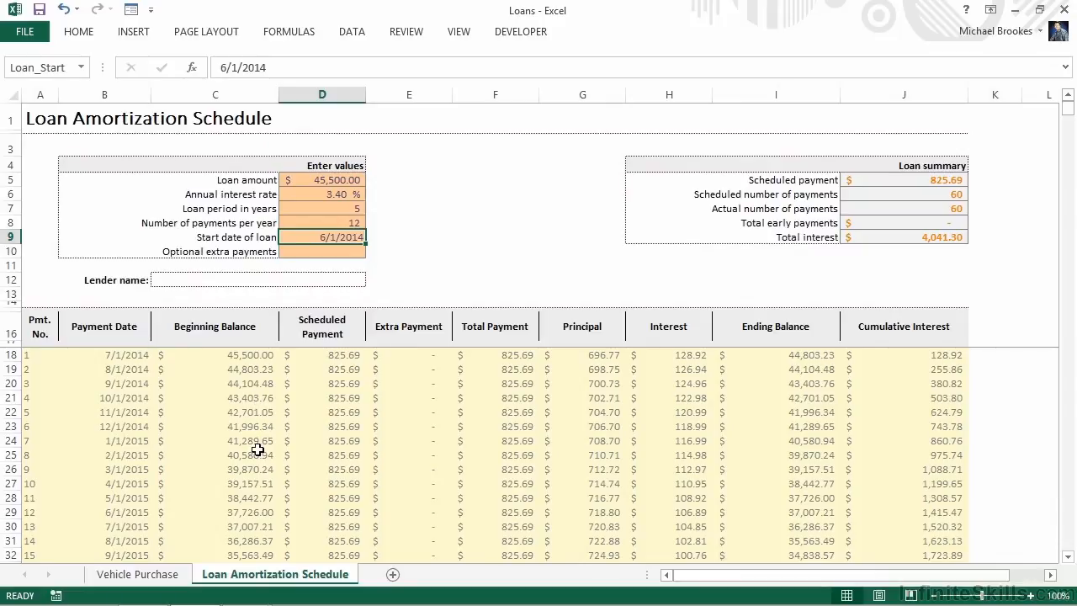
# Share the Loans workbook from the Vehicle Purchase sheet, allowing changes by more than one user at the same time, and save it
pyautogui.click(143, 575)
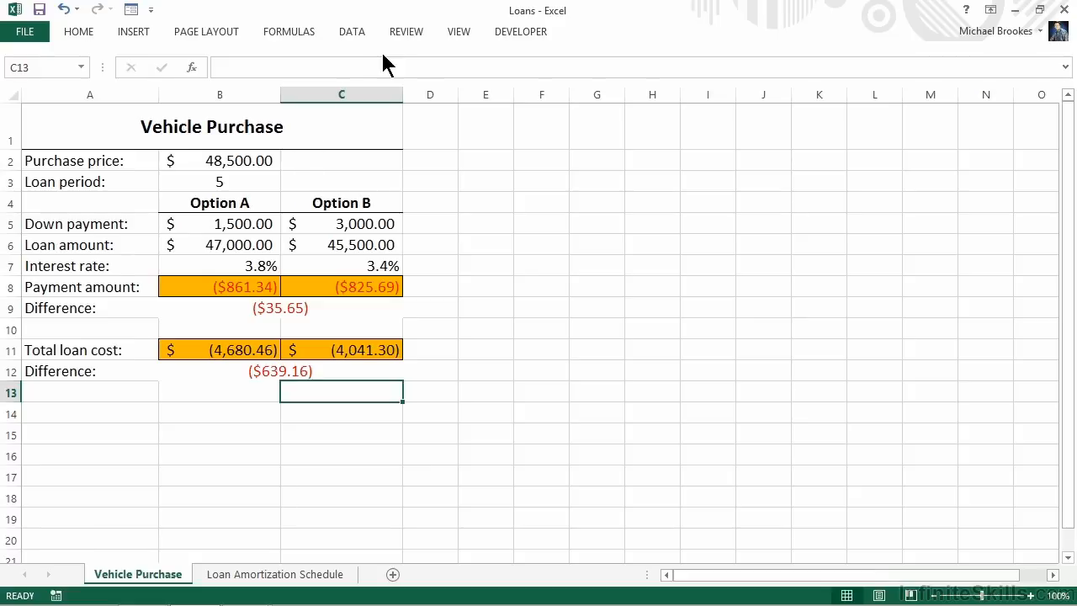
pyautogui.click(399, 31)
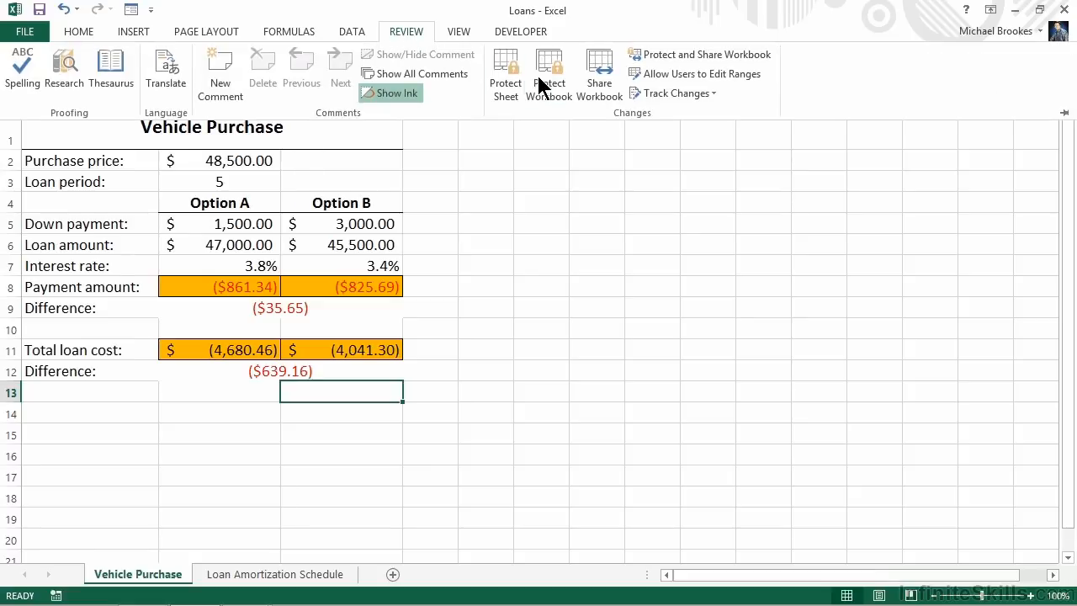
pyautogui.click(599, 85)
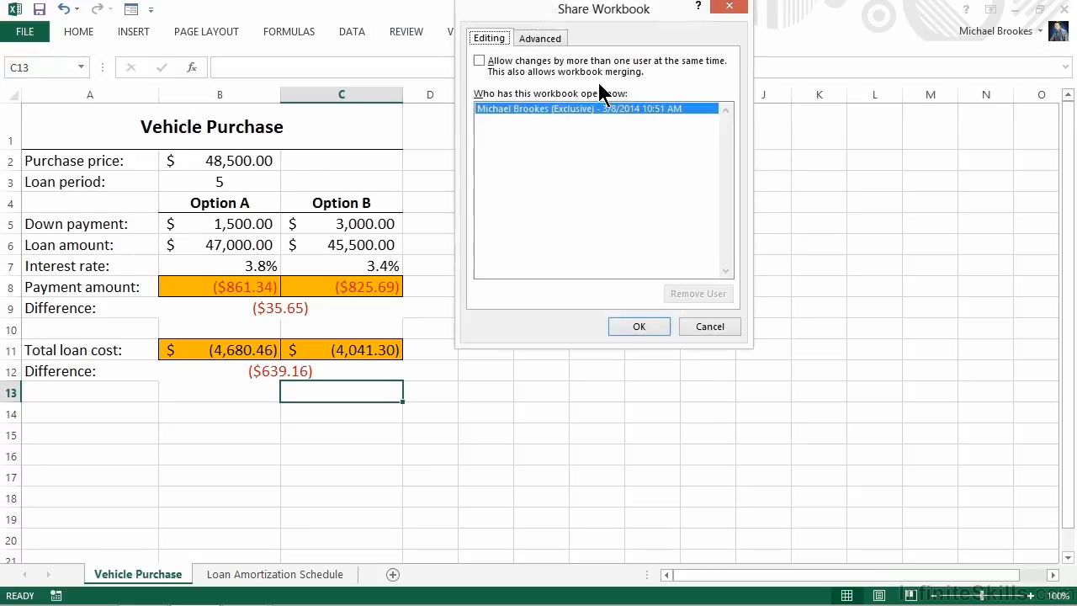
pyautogui.moveTo(558, 10); pyautogui.dragTo(461, 75)
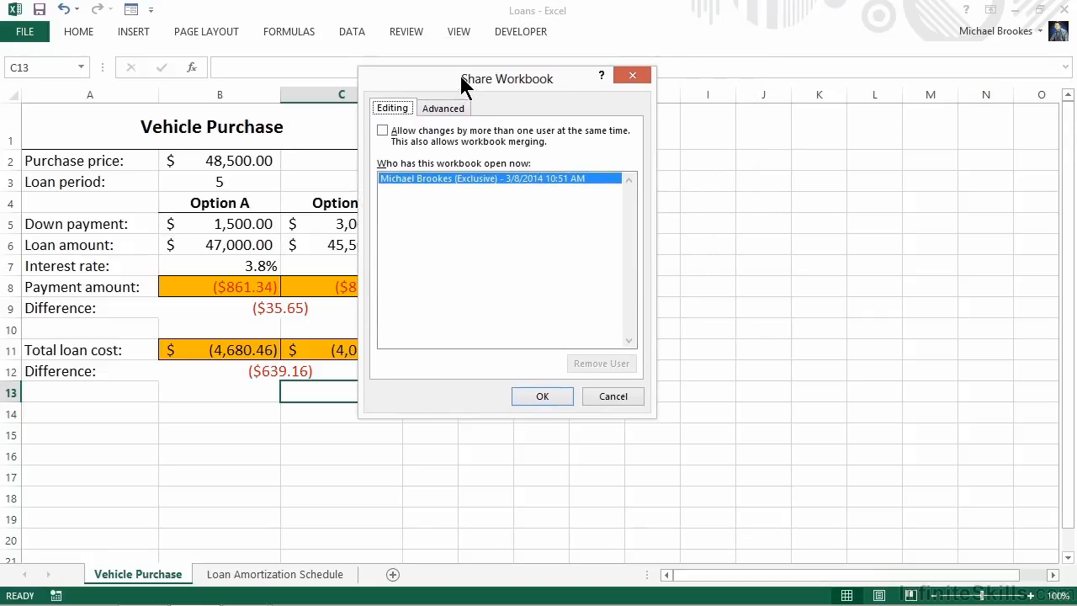
pyautogui.click(382, 131)
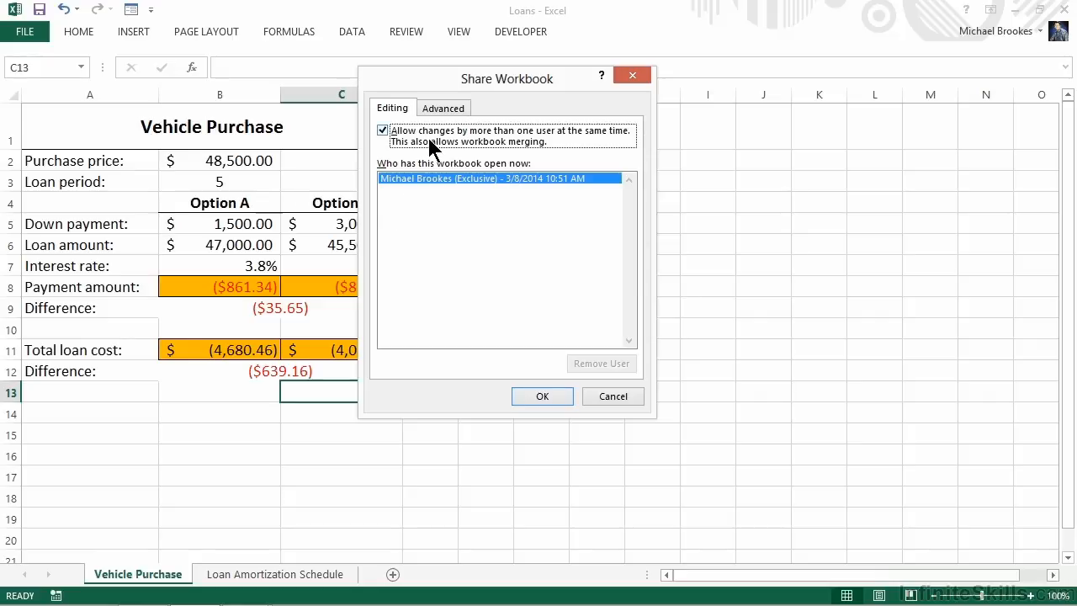
pyautogui.click(440, 113)
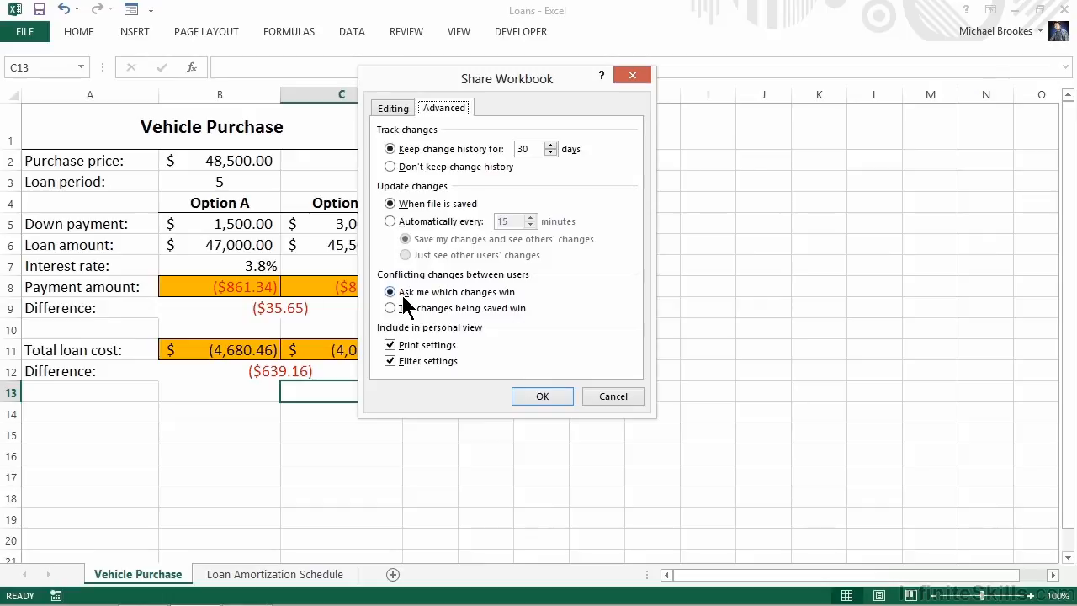
pyautogui.click(531, 393)
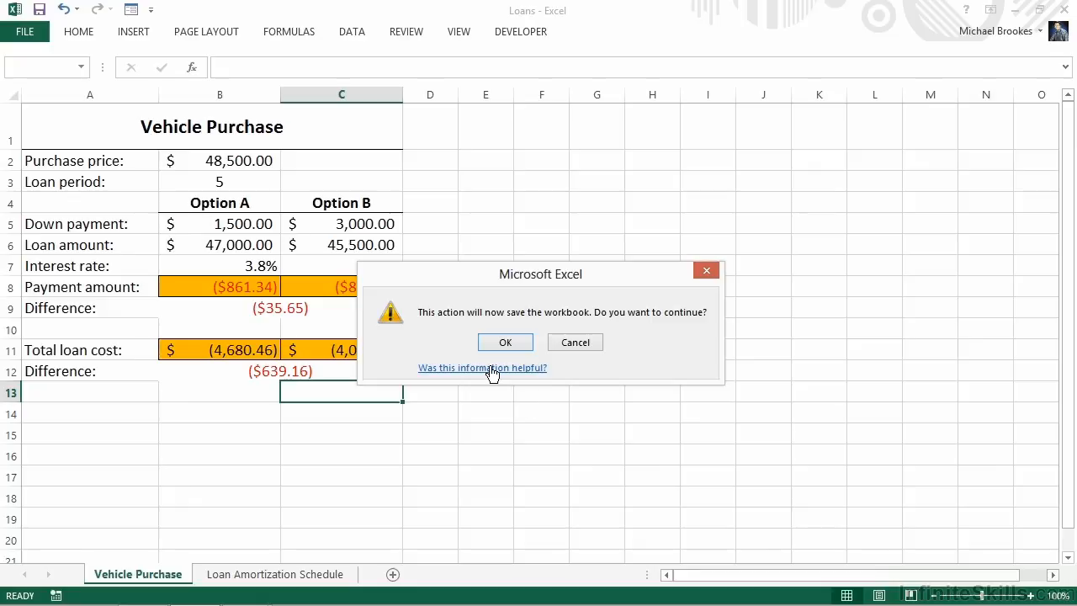
pyautogui.click(504, 342)
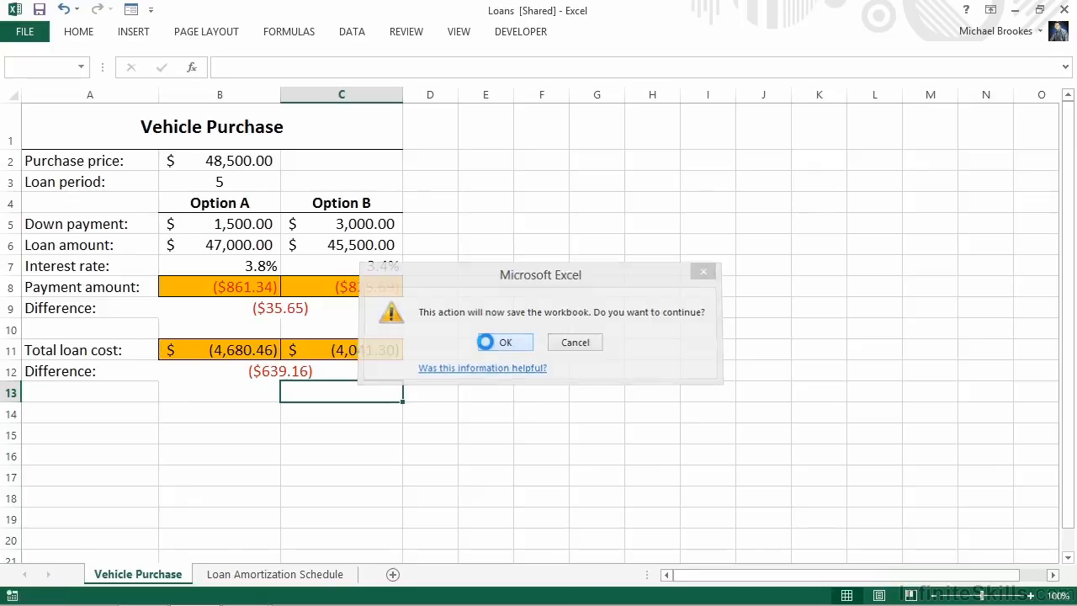